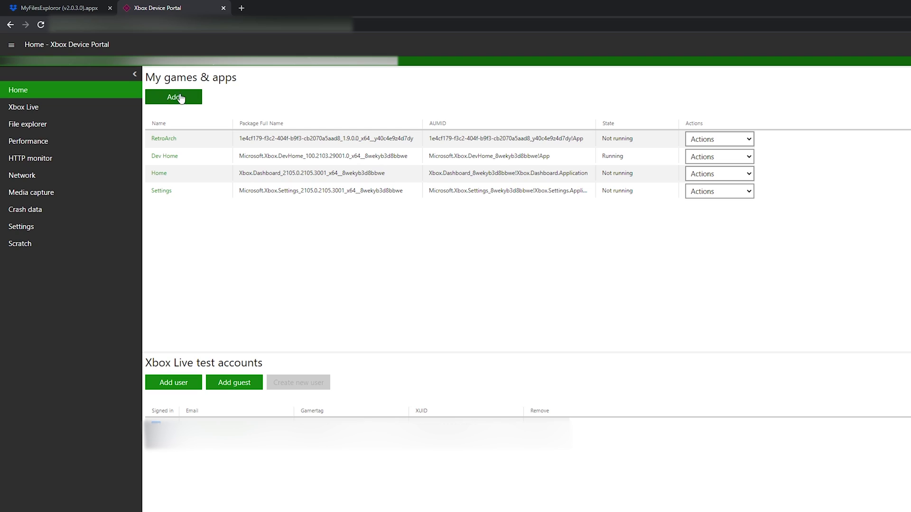
- Install the MyFilesExploror (v2.0.3.0).appx package on the console from the Downloads folder
{"action": "left_click", "coordinate": [186, 99]}
{"action": "left_click", "coordinate": [586, 260]}
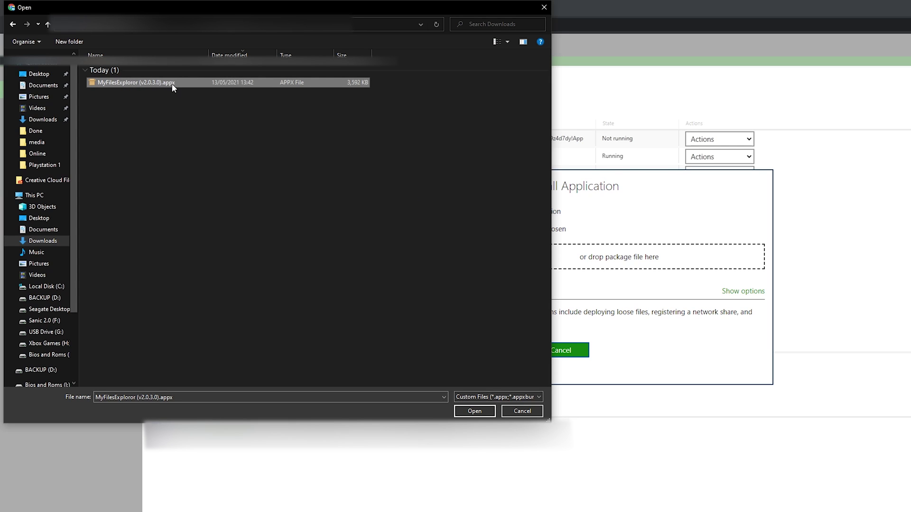
{"action": "left_click", "coordinate": [475, 411]}
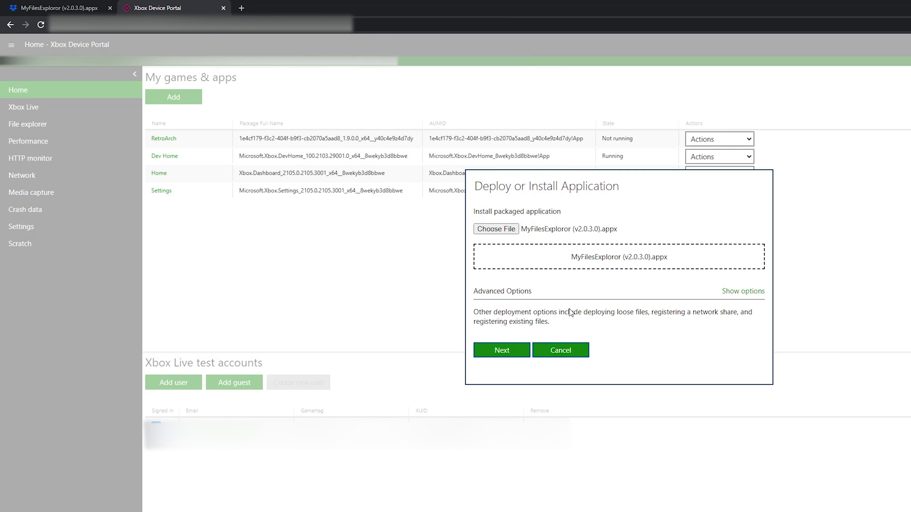
{"action": "left_click", "coordinate": [504, 351]}
{"action": "left_click", "coordinate": [513, 346]}
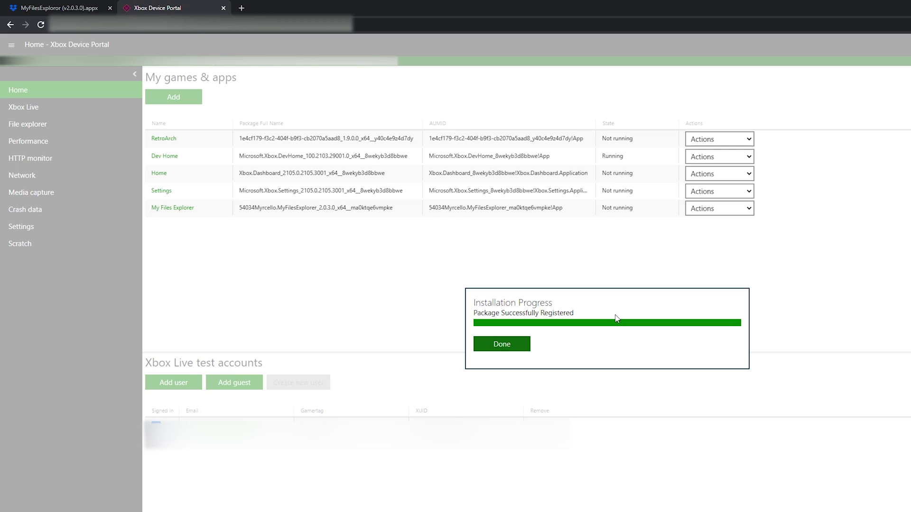
{"action": "left_click", "coordinate": [514, 345]}
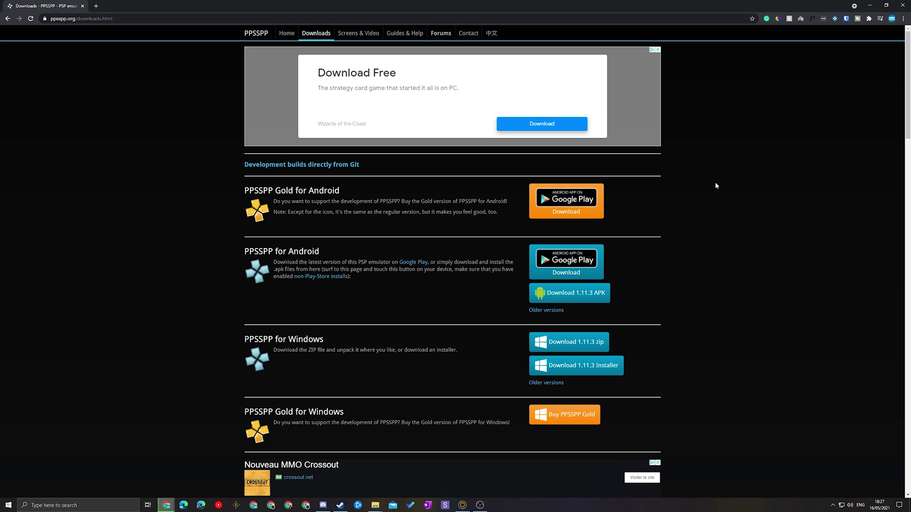
- Download the PPSSPP for Windows 1.11.3 zip from ppsspp.org/downloads.html
{"action": "left_click", "coordinate": [83, 19]}
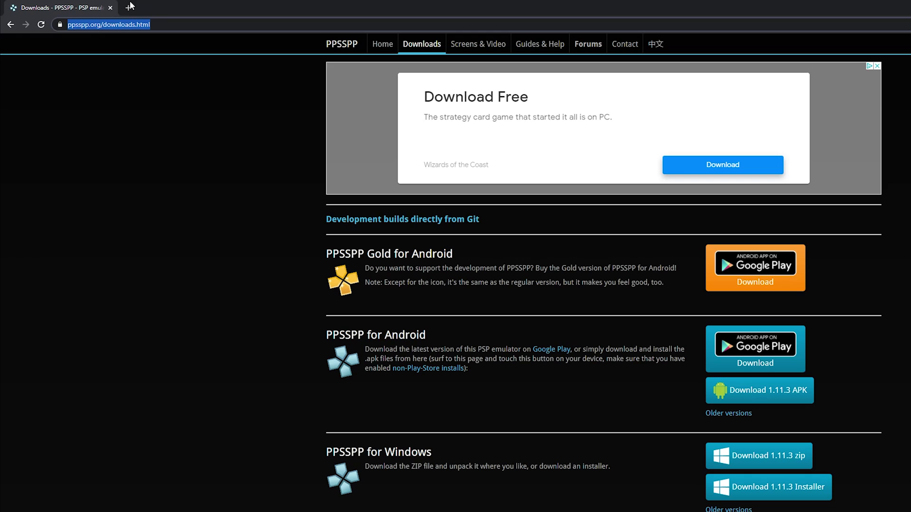
{"action": "left_click", "coordinate": [157, 115]}
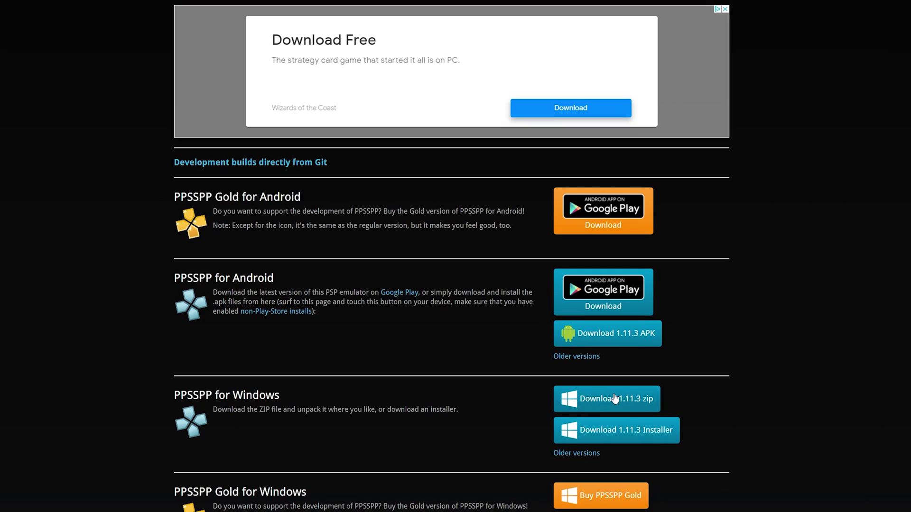
{"action": "left_click_drag", "start_coordinate": [175, 395], "coordinate": [283, 395]}
{"action": "left_click", "coordinate": [283, 395]}
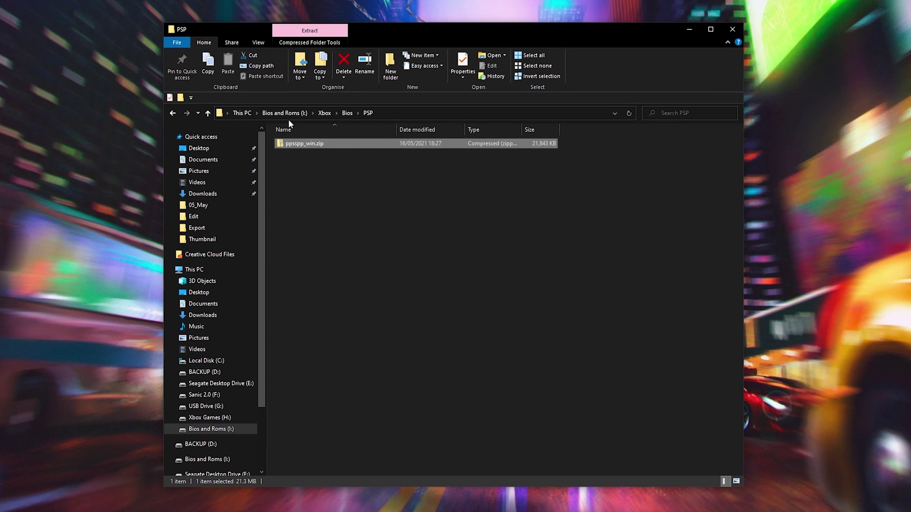
- Extract ppsspp_win.zip to the ppsspp_win folder inside Xbox\Bios\PSP on the Bios and Roms drive
{"action": "right_click", "coordinate": [298, 146]}
{"action": "left_click", "coordinate": [211, 186]}
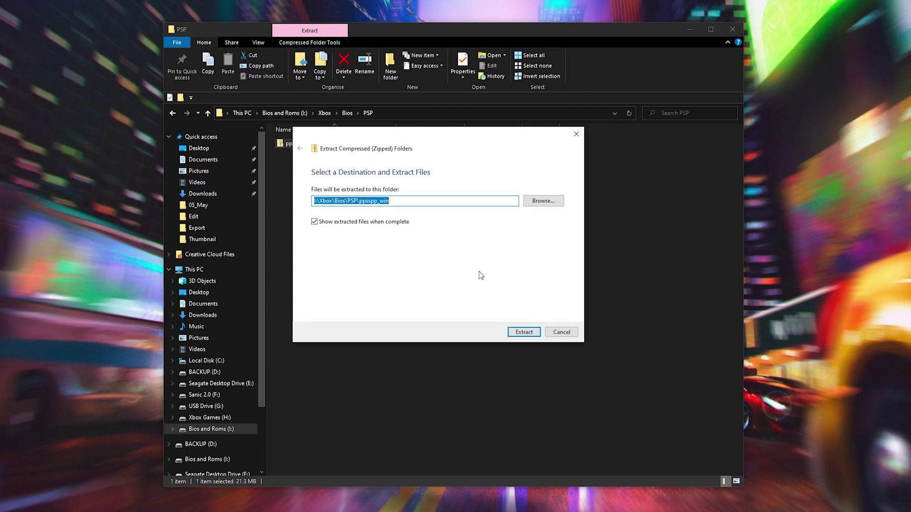
{"action": "left_click", "coordinate": [524, 331]}
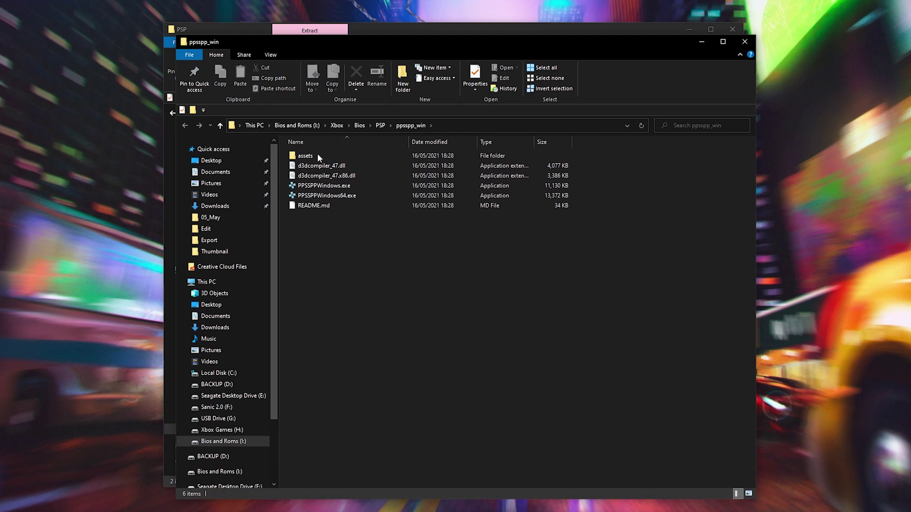
- Copy the assets folder from the extracted ppsspp_win folder into its parent PSP folder
{"action": "left_click_drag", "start_coordinate": [433, 256], "coordinate": [301, 144]}
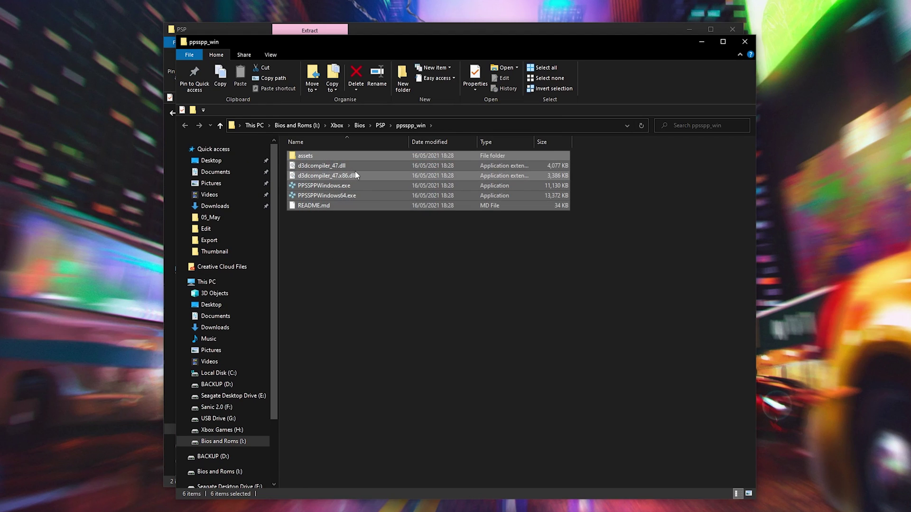
{"action": "left_click", "coordinate": [310, 157]}
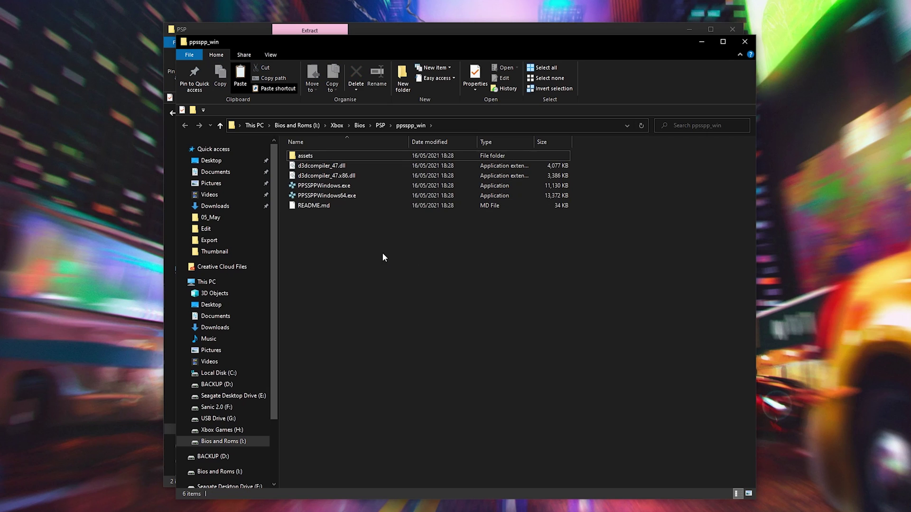
{"action": "left_click", "coordinate": [380, 126]}
{"action": "left_click", "coordinate": [345, 207]}
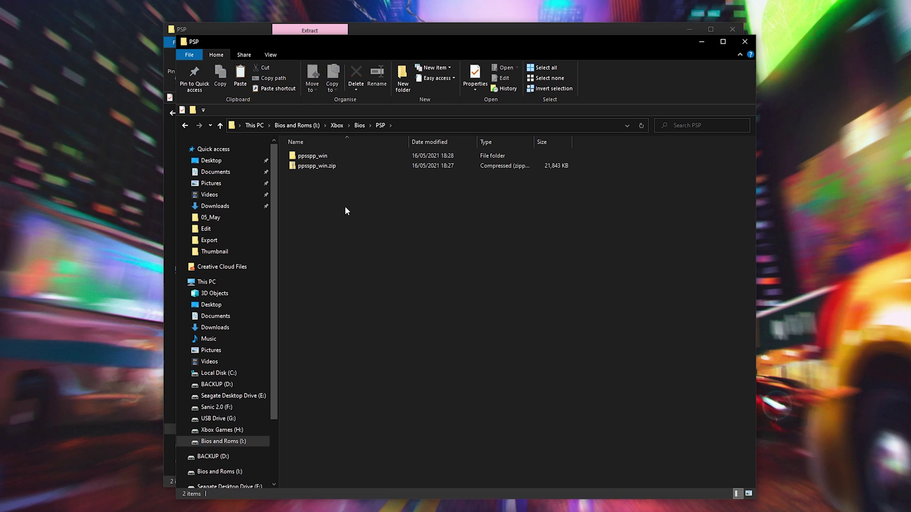
{"action": "key", "text": "ctrl+v"}
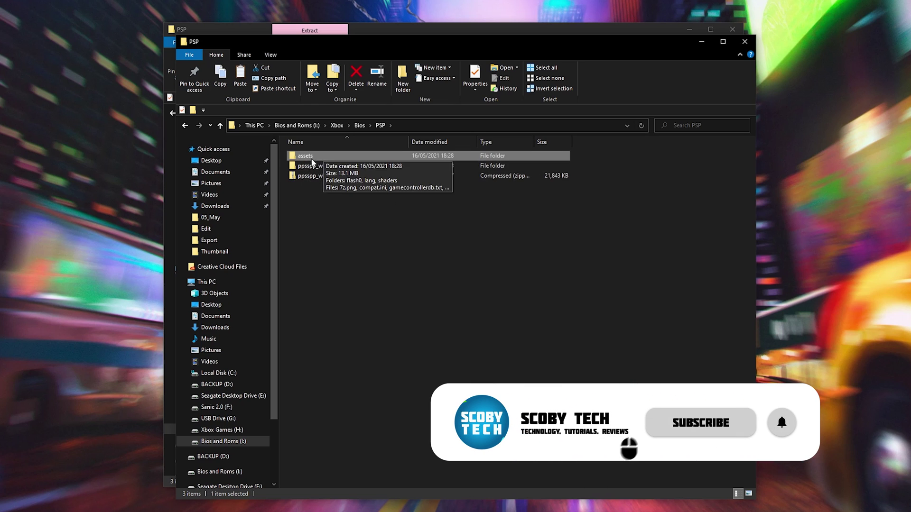
- Delete the ppsspp_win folder and ppsspp_win.zip, and rename the remaining assets folder to PPSSPP
{"action": "left_click_drag", "start_coordinate": [321, 192], "coordinate": [312, 168]}
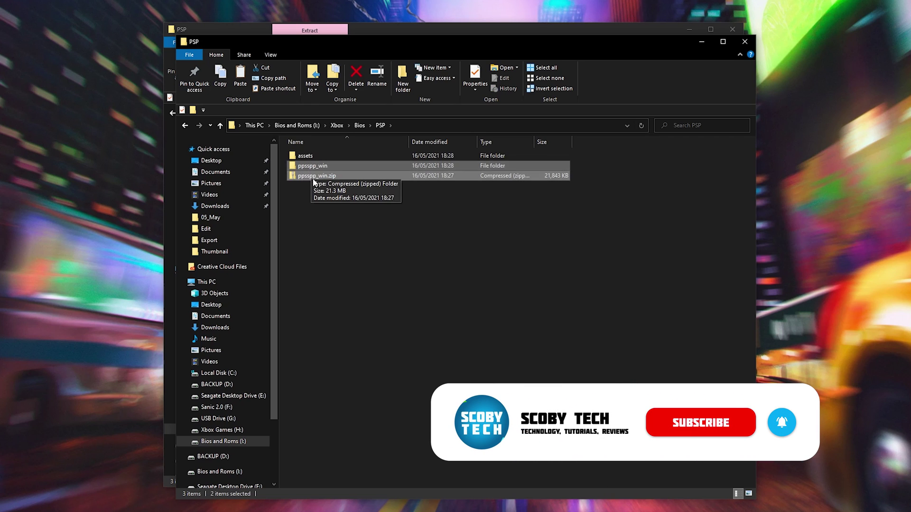
{"action": "key", "text": "Delete"}
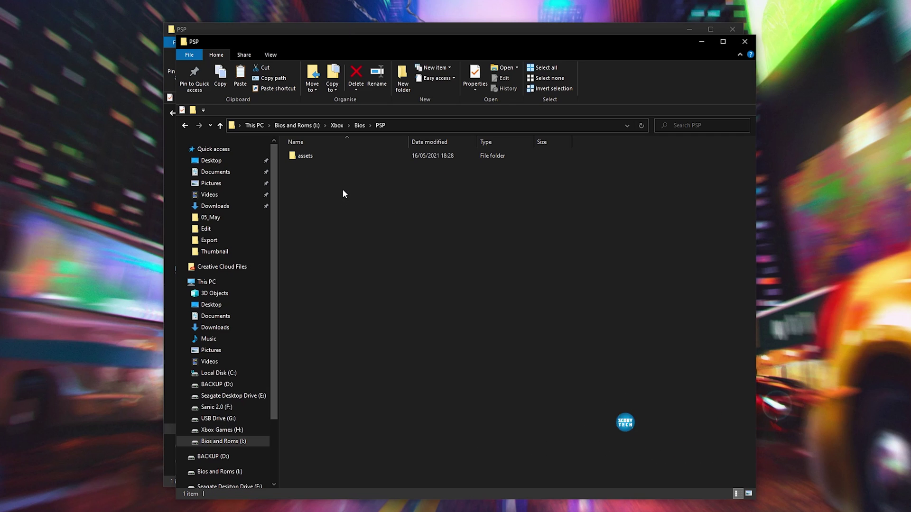
{"action": "key", "text": "F2"}
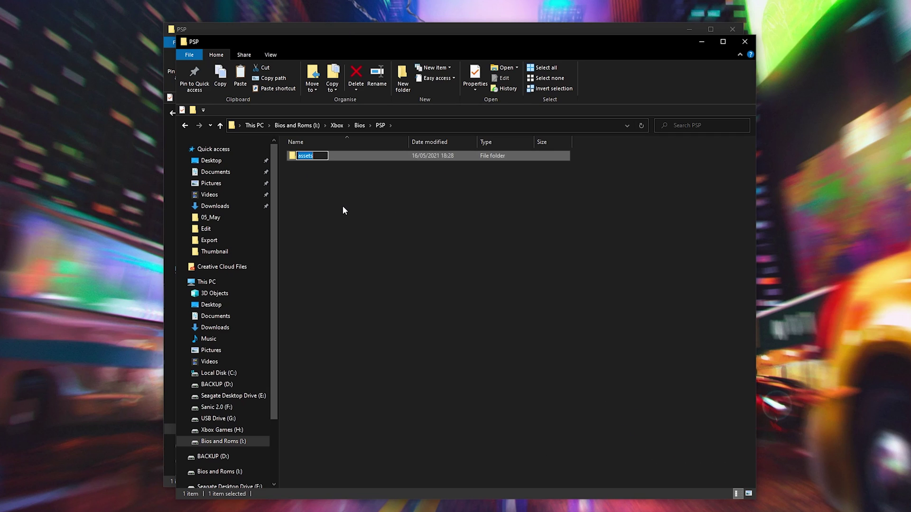
{"action": "type", "text": "PPSSPP"}
{"action": "key", "text": "Return"}
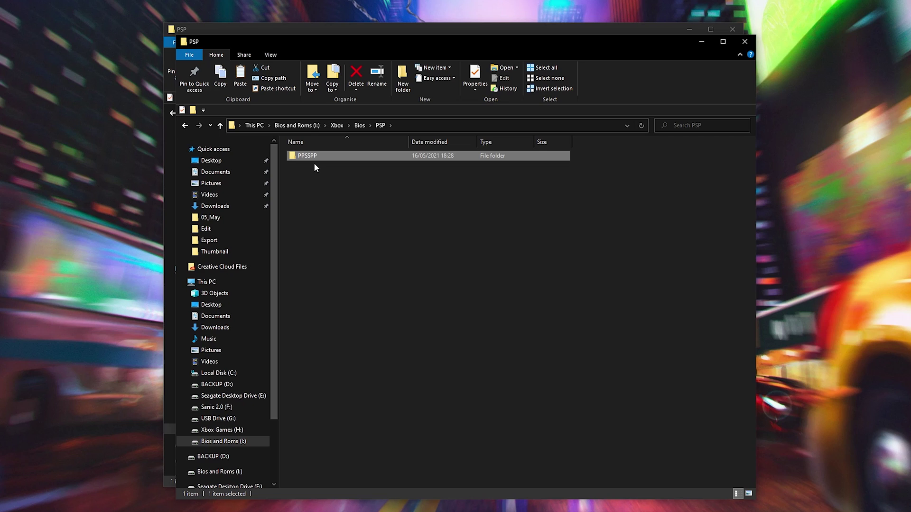
- Extract Tekken 6.7z in place with 7-Zip in the Xbox\Roms\Playstation Portable folder
{"action": "key", "text": "alt+Left"}
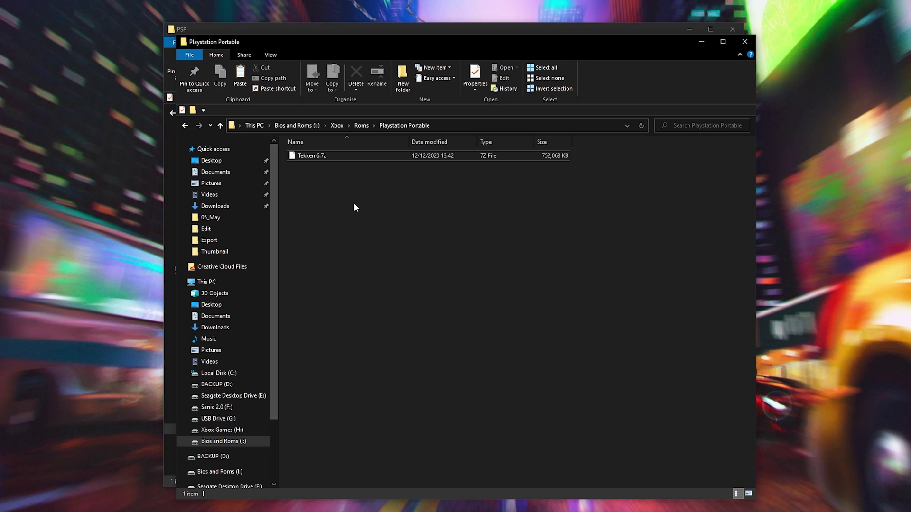
{"action": "left_click", "coordinate": [322, 159]}
{"action": "right_click", "coordinate": [322, 159]}
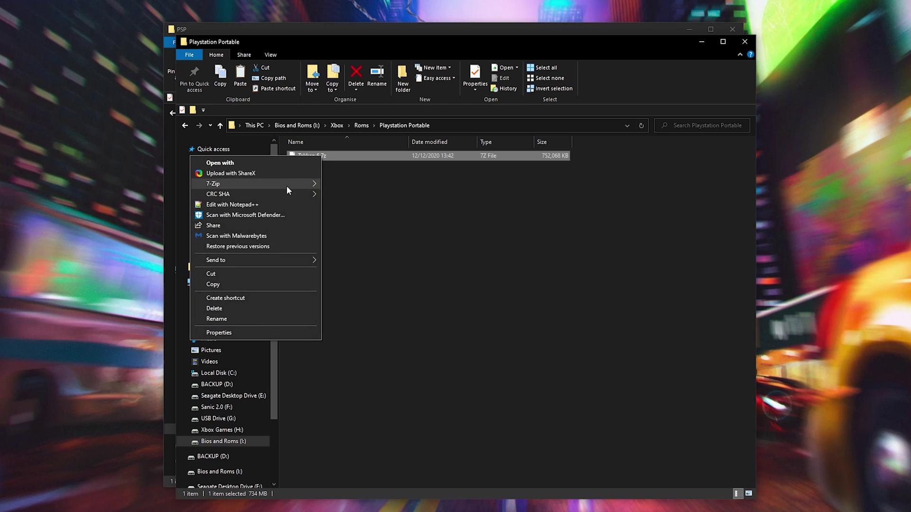
{"action": "mouse_move", "coordinate": [283, 184]}
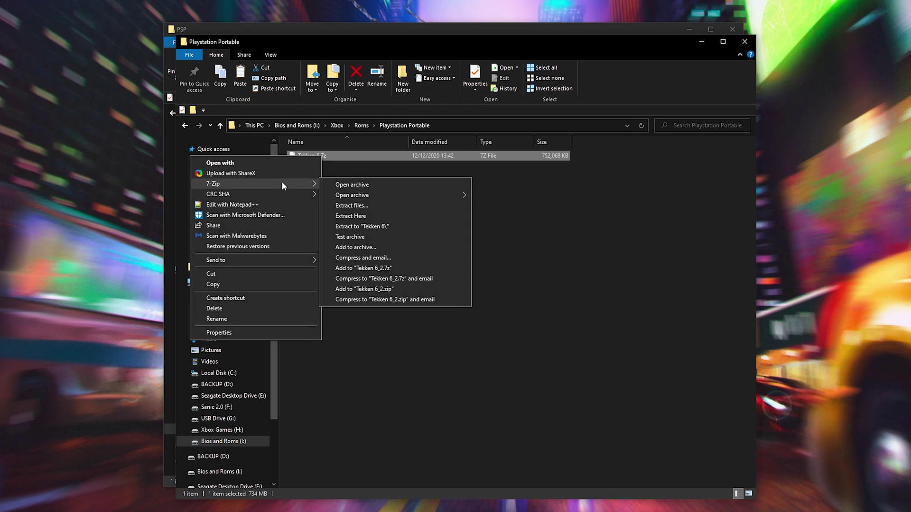
{"action": "left_click", "coordinate": [361, 217]}
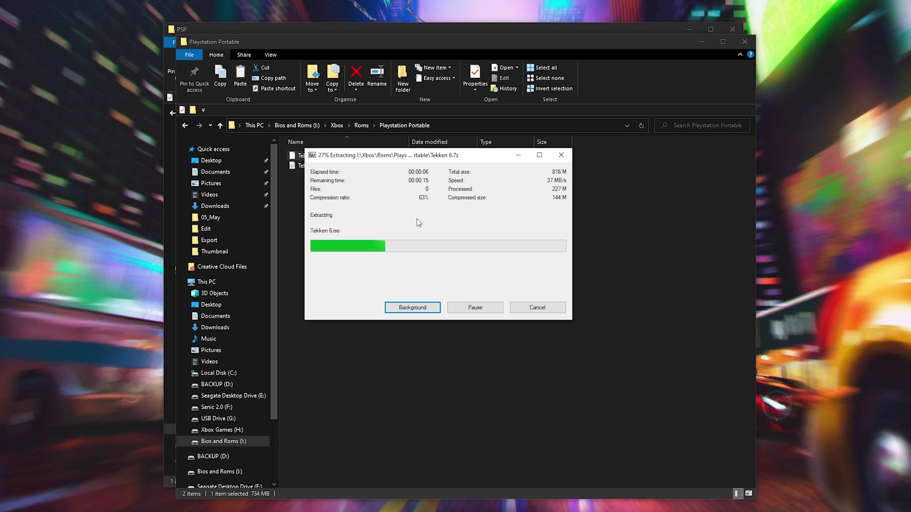
{"action": "left_click", "coordinate": [331, 177]}
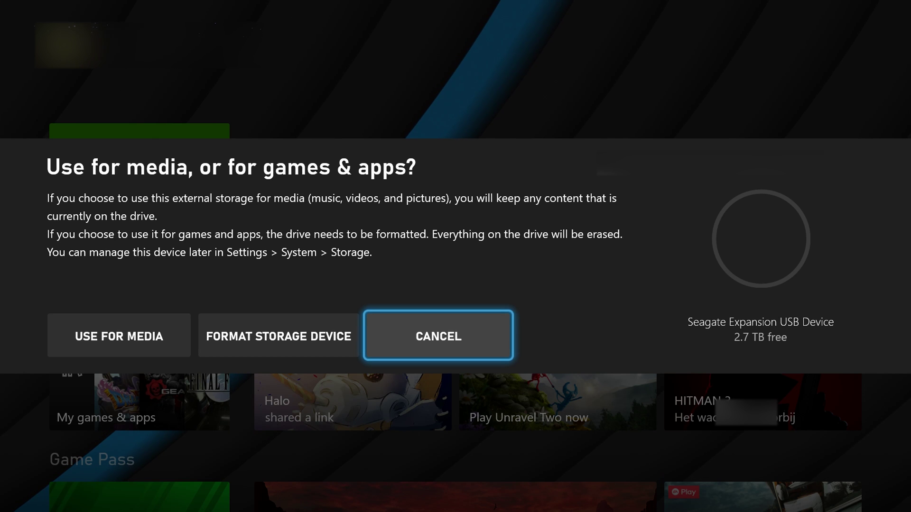
- Set the connected Seagate Expansion USB drive to be used for media on the Xbox
{"action": "key", "text": "Left"}
{"action": "key", "text": "Left"}
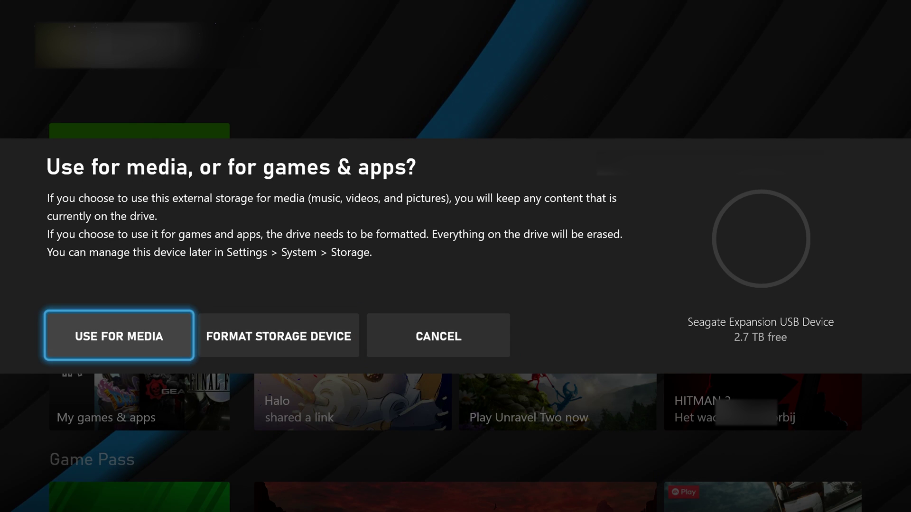
{"action": "key", "text": "Right"}
{"action": "key", "text": "Right"}
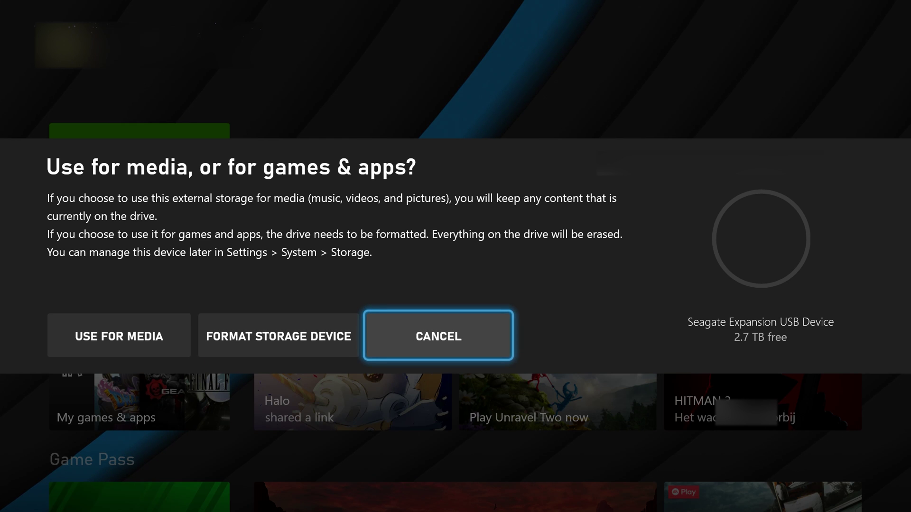
{"action": "key", "text": "Left"}
{"action": "key", "text": "Left"}
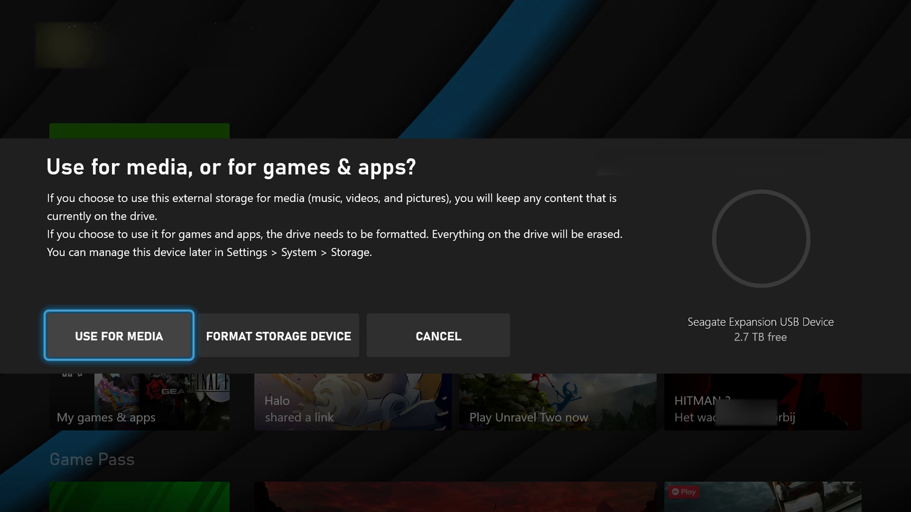
{"action": "key", "text": "Return"}
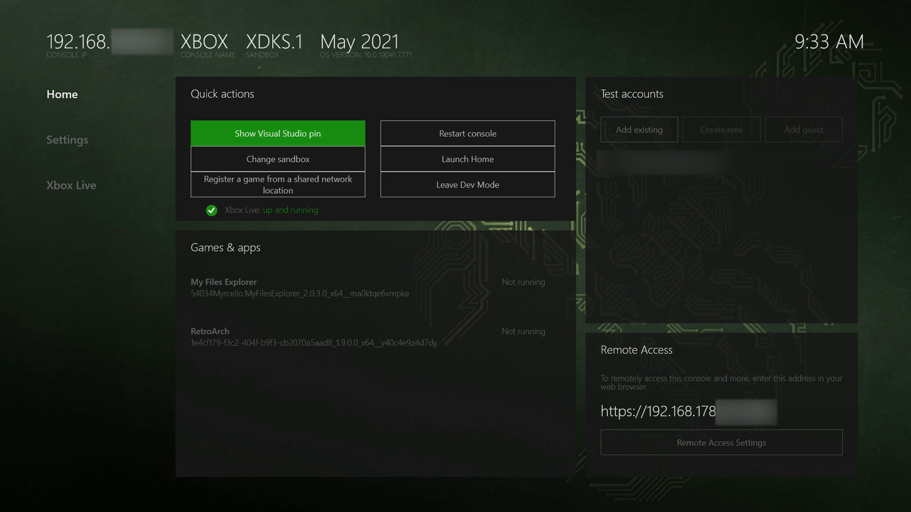
- Launch My Files Explorer from the games and apps list in Dev Home
{"action": "key", "text": "Down"}
{"action": "key", "text": "Down"}
{"action": "key", "text": "Down"}
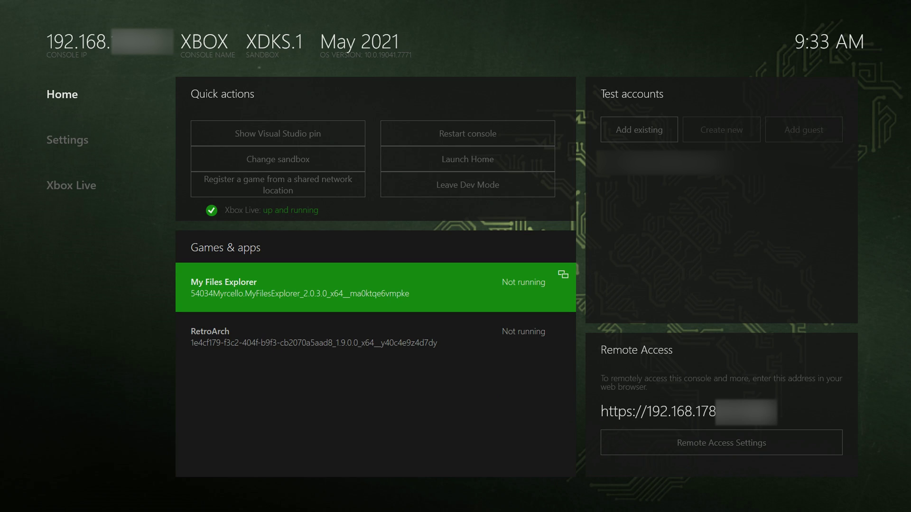
{"action": "key", "text": "Return"}
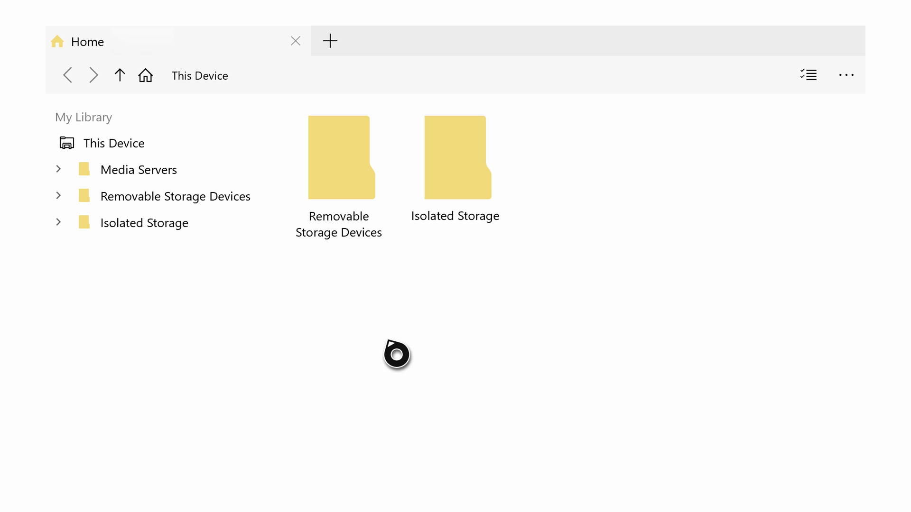
- Copy the PPSSPP folder from Xbox > Bios > PSP on the removable Bios and Roms (F:) drive
{"action": "double_click", "coordinate": [340, 168]}
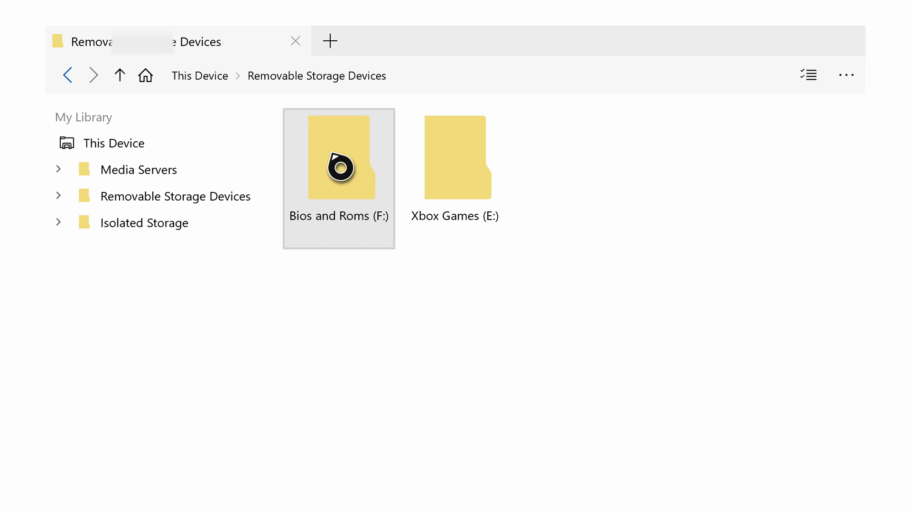
{"action": "double_click", "coordinate": [341, 167]}
{"action": "double_click", "coordinate": [455, 168]}
{"action": "double_click", "coordinate": [382, 168]}
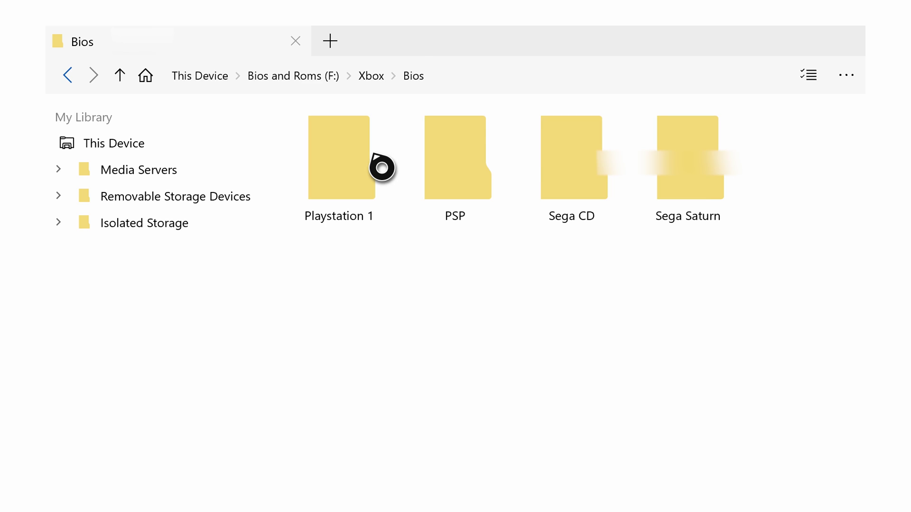
{"action": "double_click", "coordinate": [456, 168]}
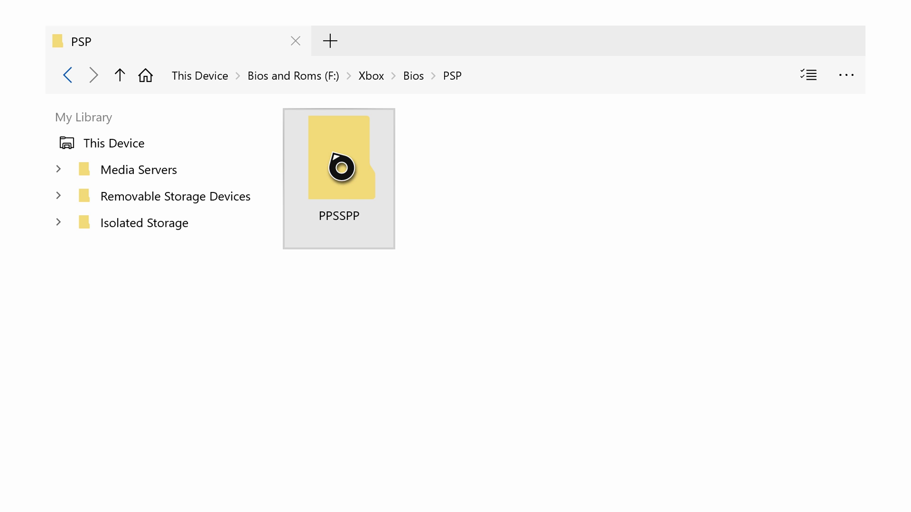
{"action": "right_click", "coordinate": [342, 179]}
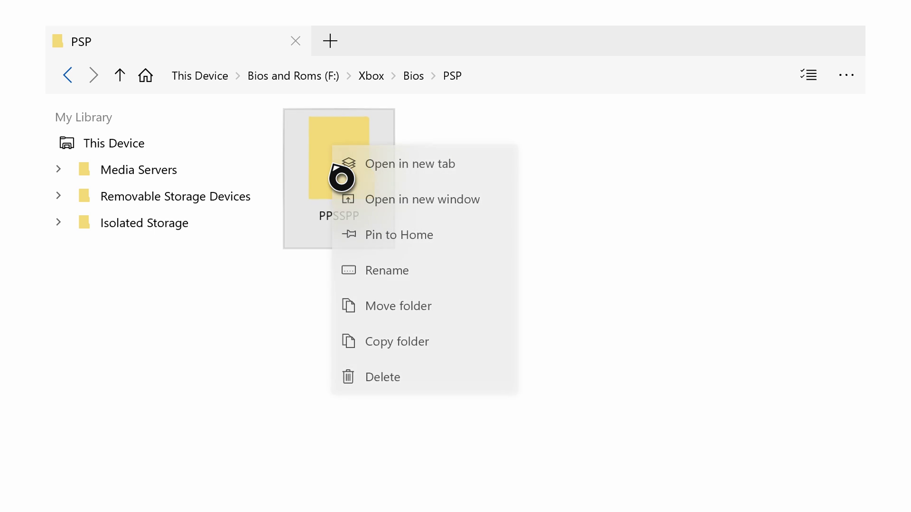
{"action": "left_click", "coordinate": [402, 360]}
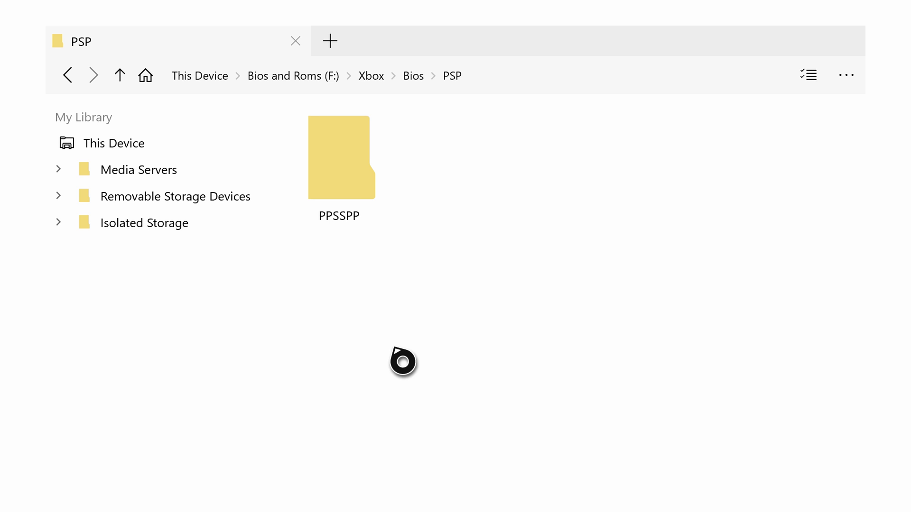
- Paste the PPSSPP folder into RetroArch's system folder under Local > Packages > 1e4cf179-f3c2-404f-b9f3-cb2070a5aad8_y40c4e9z4d7dy > LocalState
{"action": "left_click", "coordinate": [132, 228]}
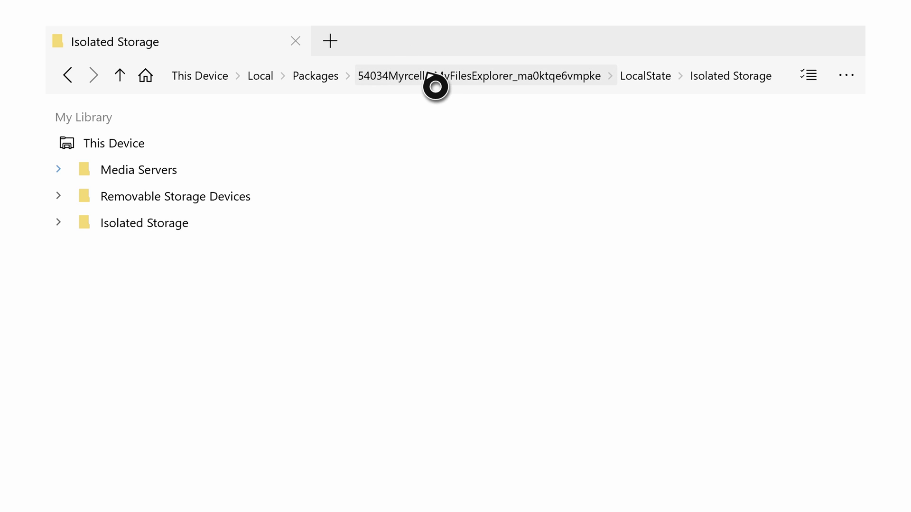
{"action": "left_click", "coordinate": [315, 77]}
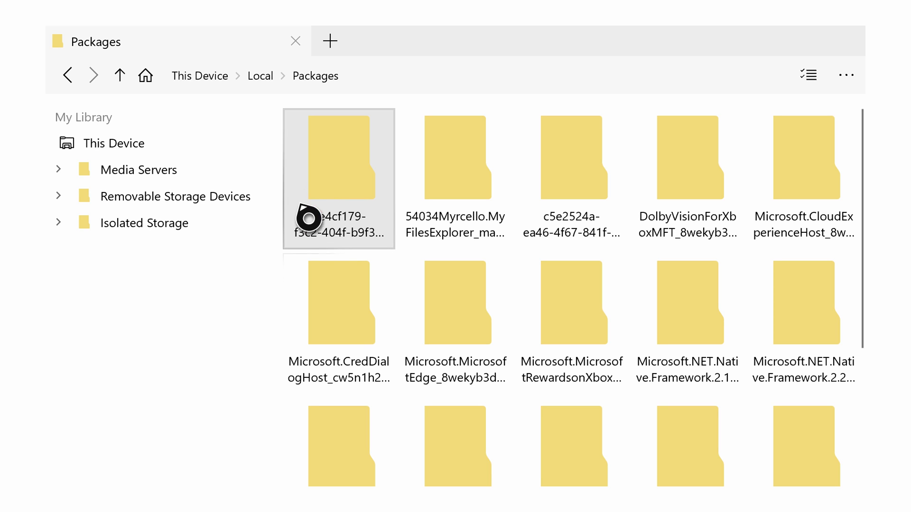
{"action": "double_click", "coordinate": [319, 184]}
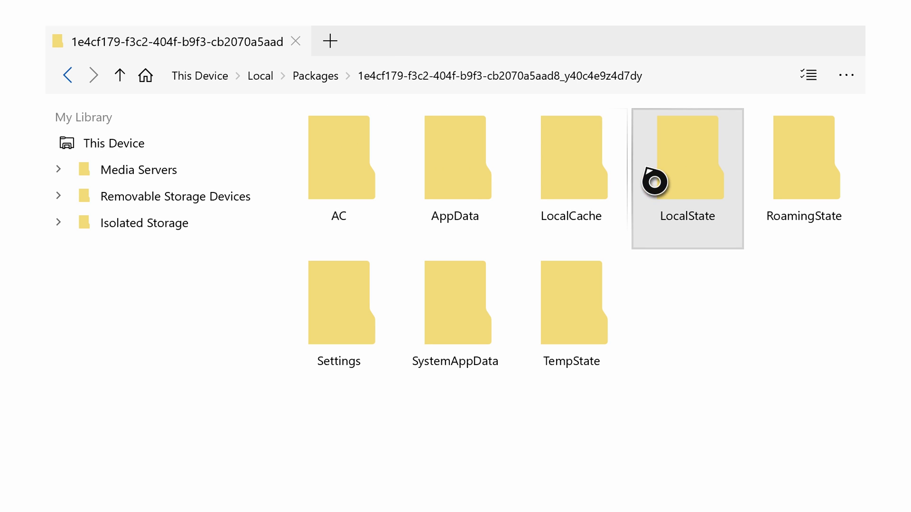
{"action": "double_click", "coordinate": [689, 179]}
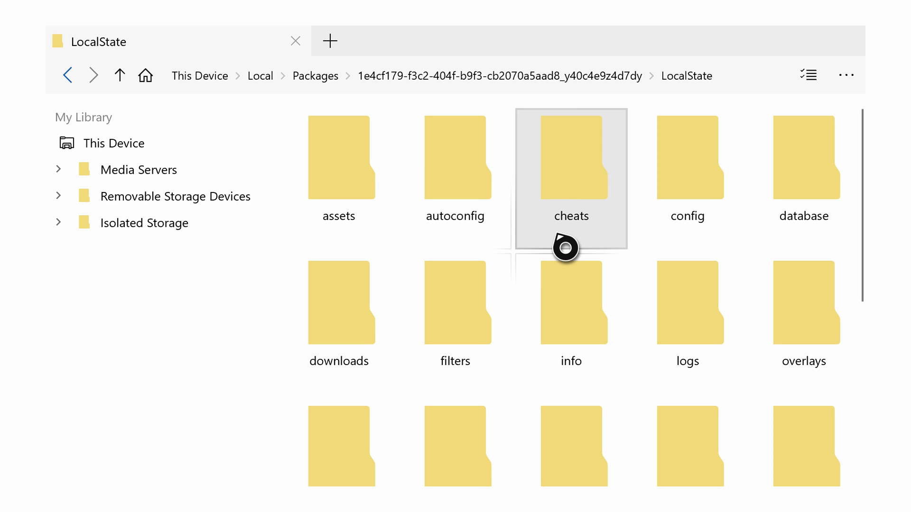
{"action": "scroll", "coordinate": [565, 246], "scroll_direction": "down", "scroll_amount": 5}
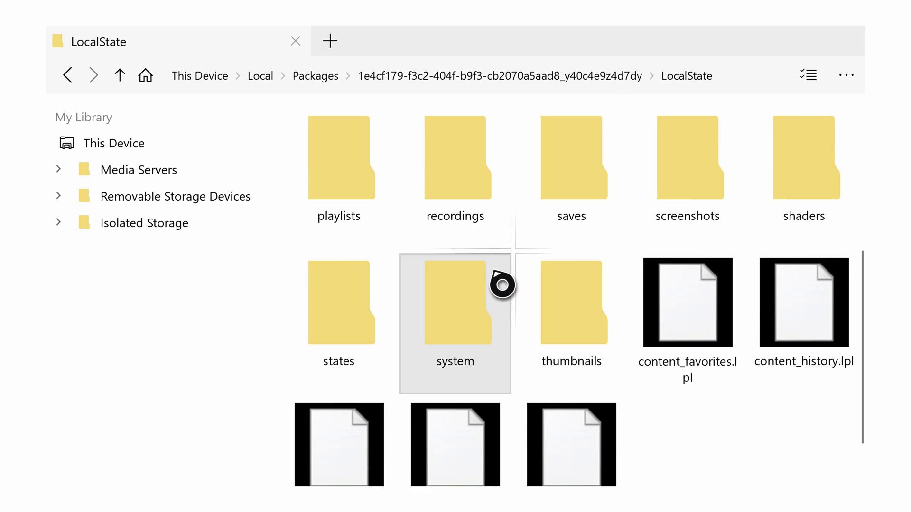
{"action": "left_click", "coordinate": [443, 335]}
{"action": "double_click", "coordinate": [443, 335]}
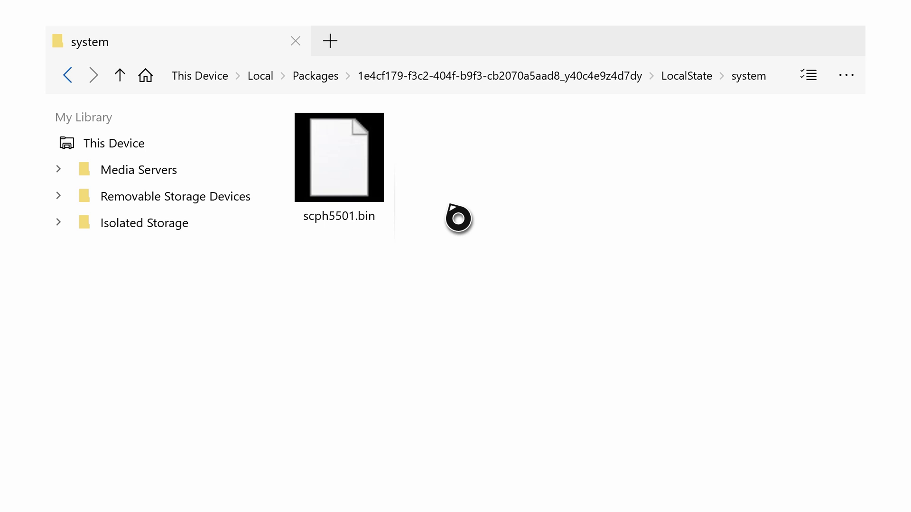
{"action": "right_click", "coordinate": [433, 171]}
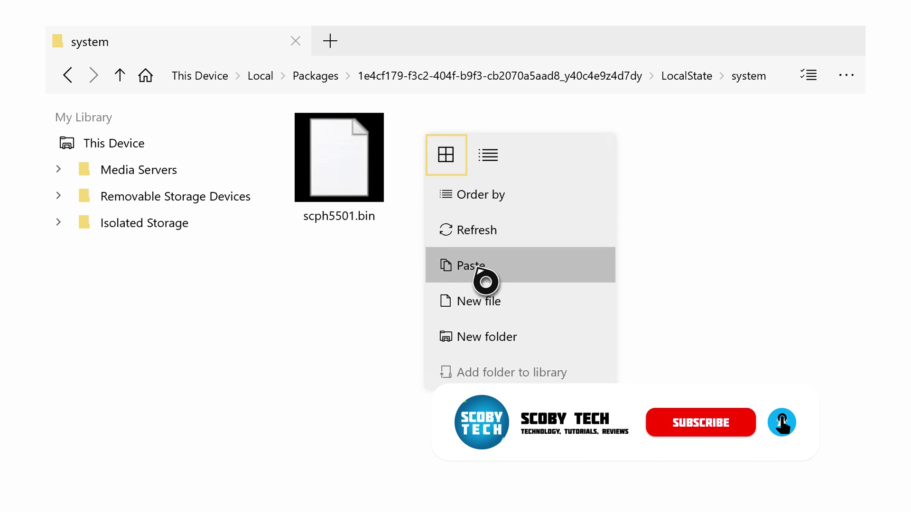
{"action": "left_click", "coordinate": [484, 279]}
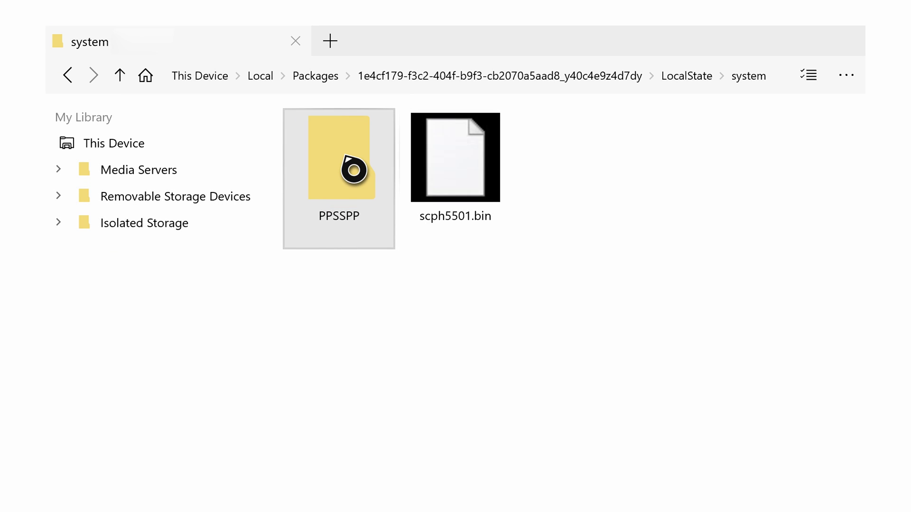
- Return to Dev Home and launch RetroArch from the games and apps list
{"action": "key", "text": "super"}
{"action": "key", "text": "Return"}
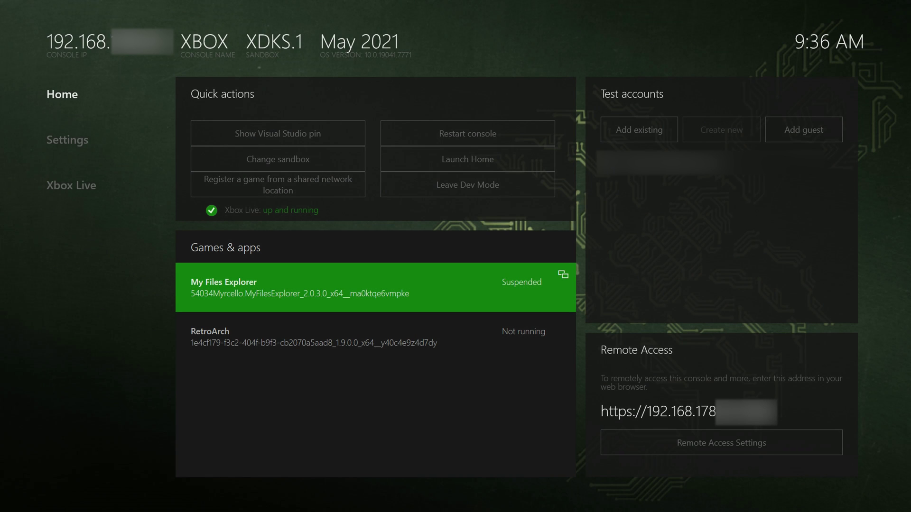
{"action": "key", "text": "Down"}
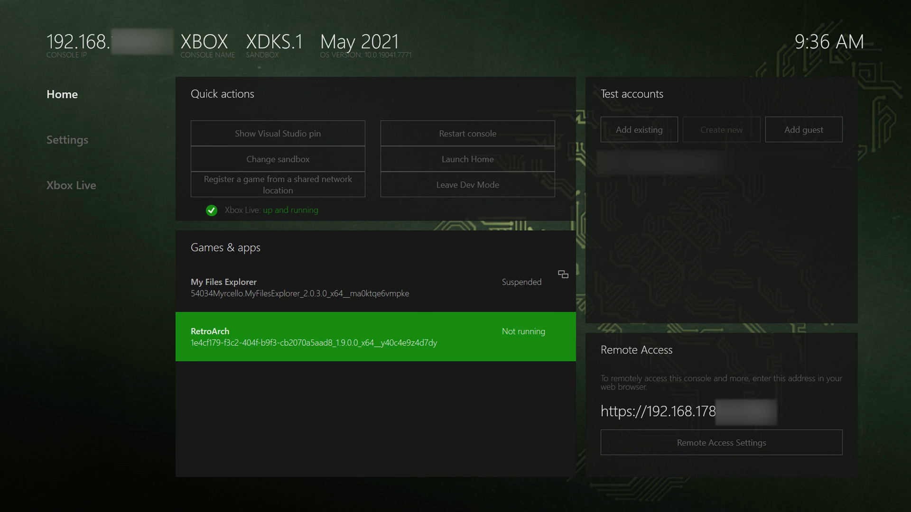
{"action": "key", "text": "Return"}
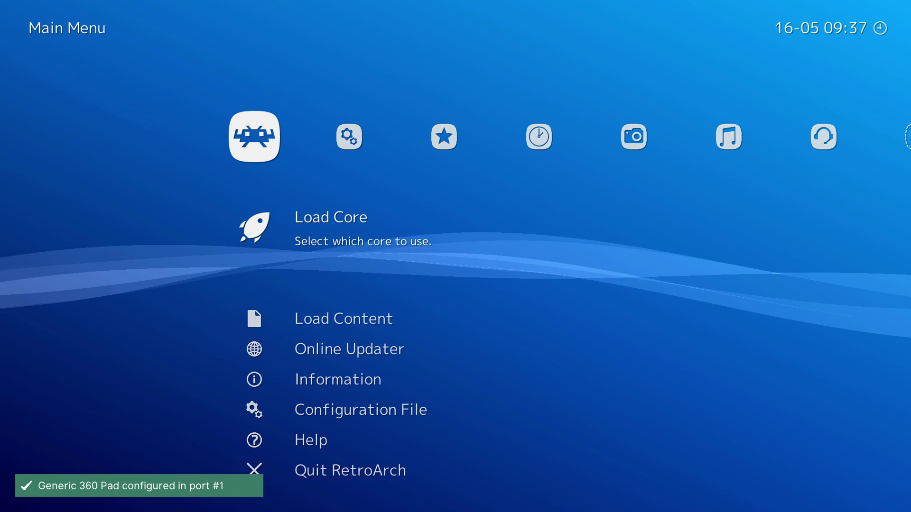
- Load the Sony - PlayStation Portable (PPSSPP) core in RetroArch
{"action": "key", "text": "Left"}
{"action": "key", "text": "Right"}
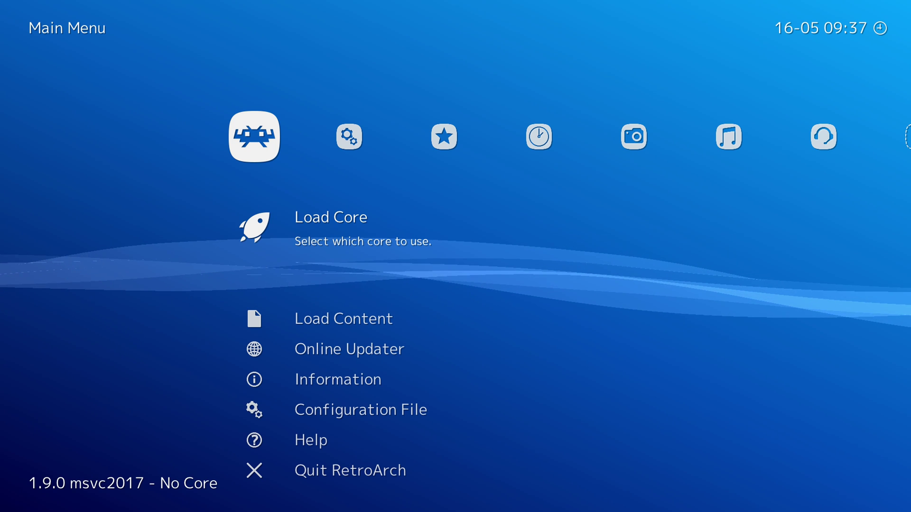
{"action": "key", "text": "Return"}
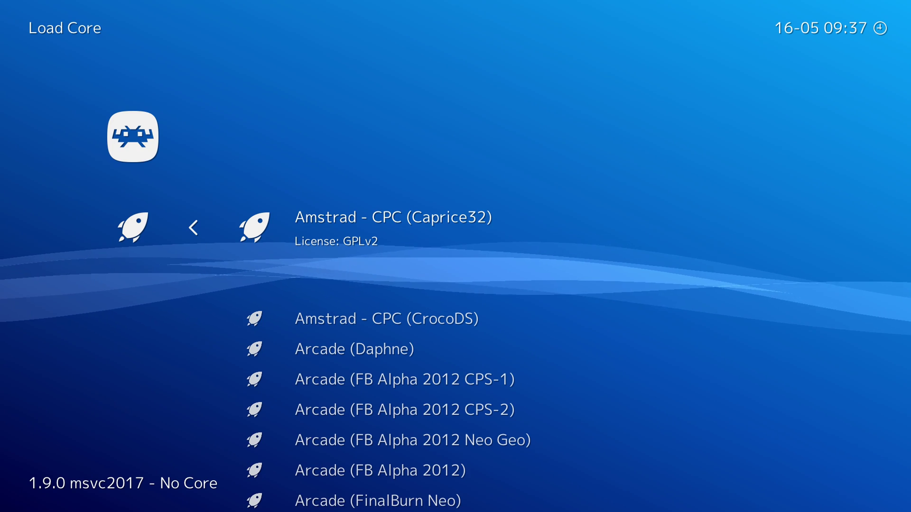
{"action": "key", "text": "Up"}
{"action": "key", "text": "Up"}
{"action": "key", "text": "Up"}
{"action": "key", "text": "Up"}
{"action": "key", "text": "Up"}
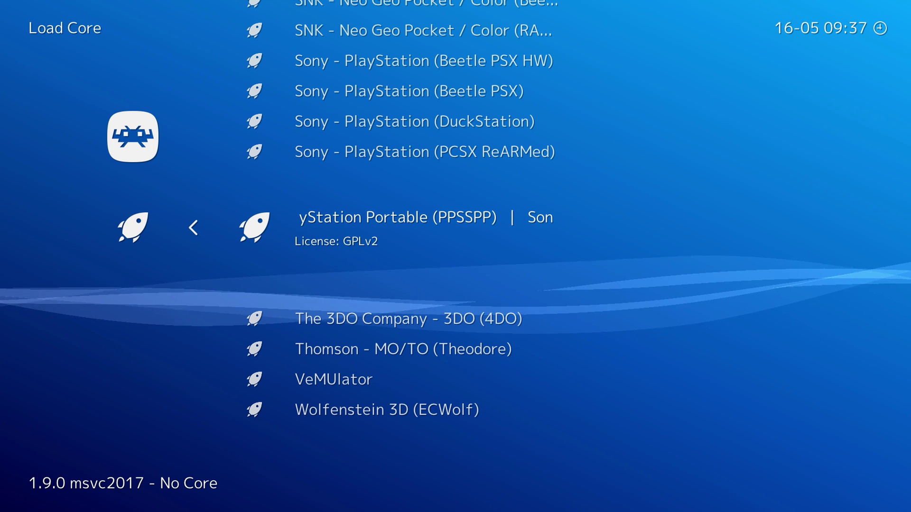
{"action": "key", "text": "Return"}
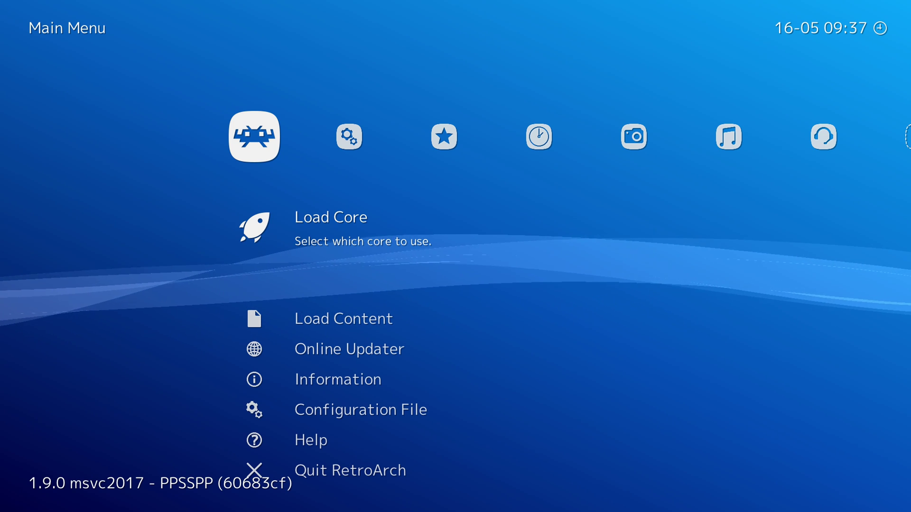
- Load Tekken 6.iso from the game folder under F:\Xbox\Roms and start it with the current PPSSPP core
{"action": "key", "text": "Down"}
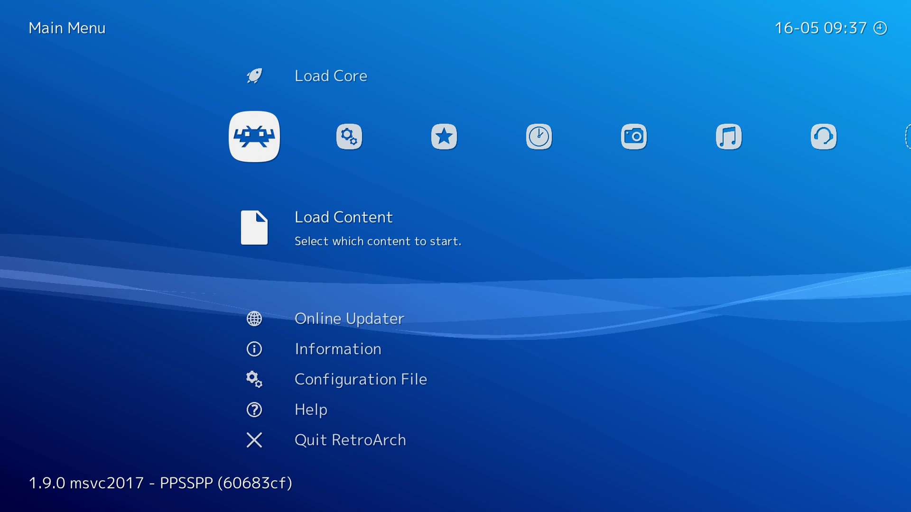
{"action": "key", "text": "Return"}
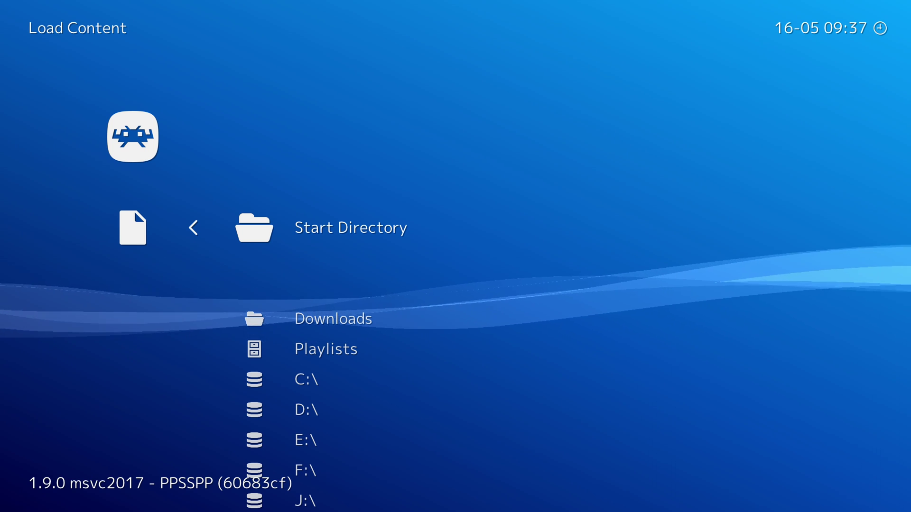
{"action": "key", "text": "Down"}
{"action": "key", "text": "Down"}
{"action": "key", "text": "Down"}
{"action": "key", "text": "Down"}
{"action": "key", "text": "Down"}
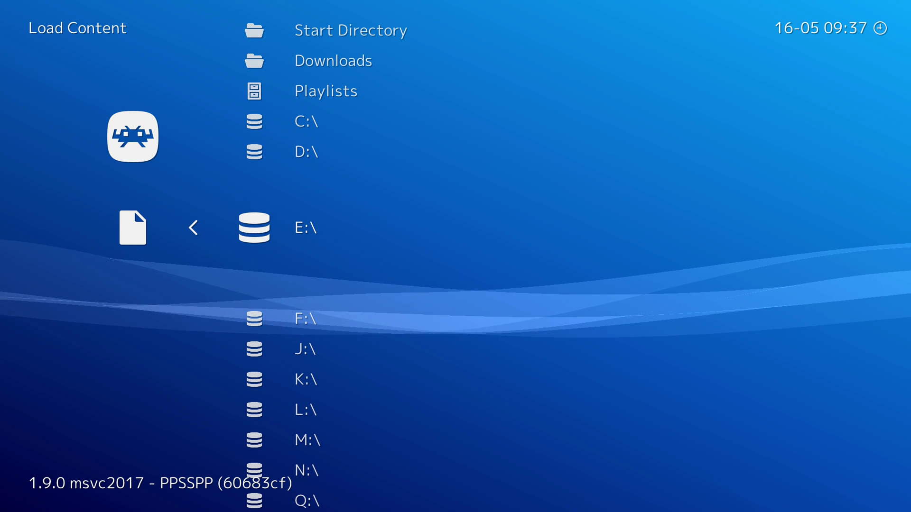
{"action": "key", "text": "Down"}
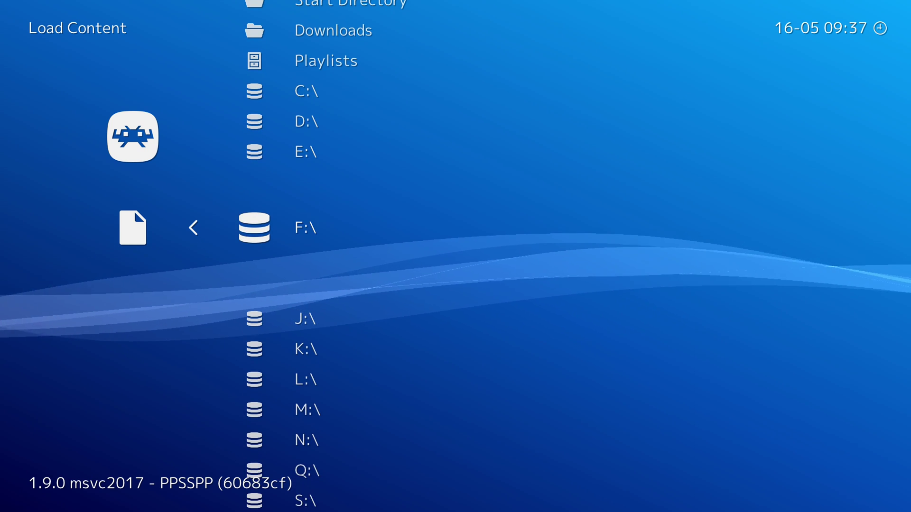
{"action": "key", "text": "Up"}
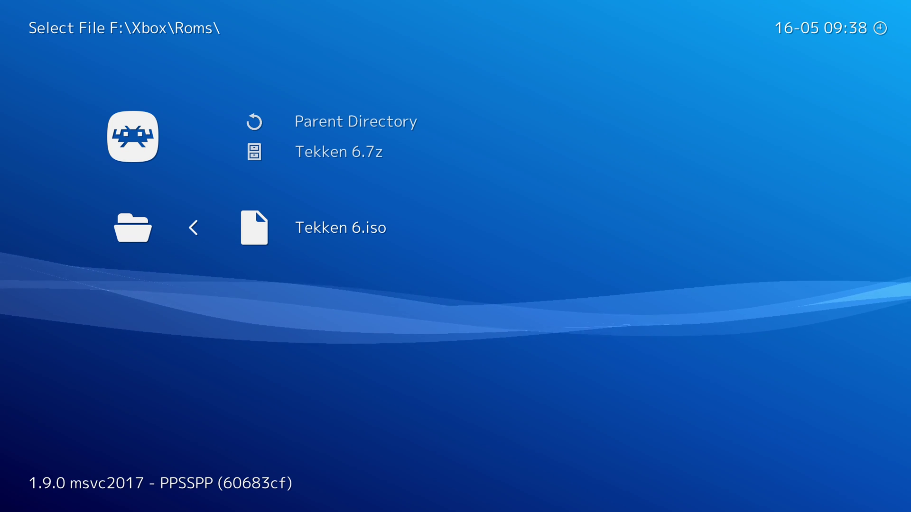
{"action": "key", "text": "Return"}
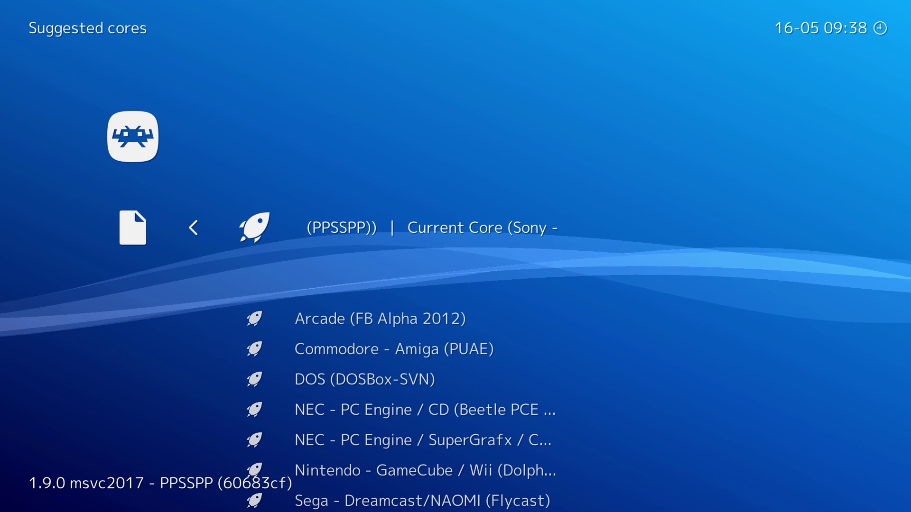
{"action": "key", "text": "Return"}
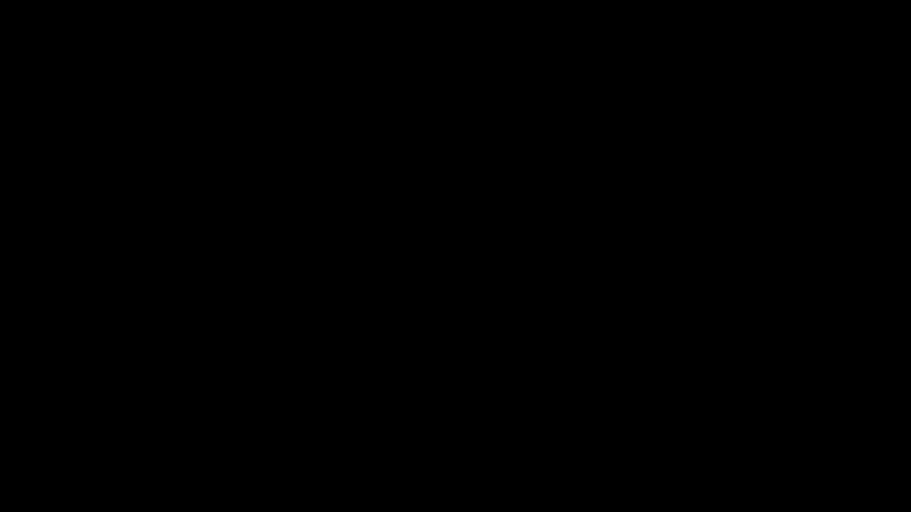